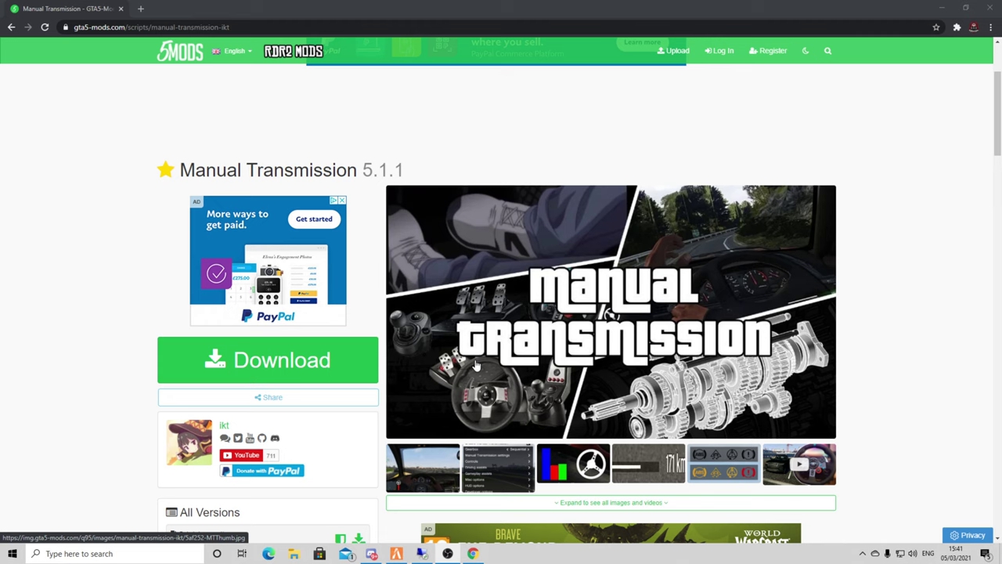
Step: Look over the Manual Transmission 5.1.1 mod page, including its download versions, and return to the desktop
scroll(476, 366, "down", 1)
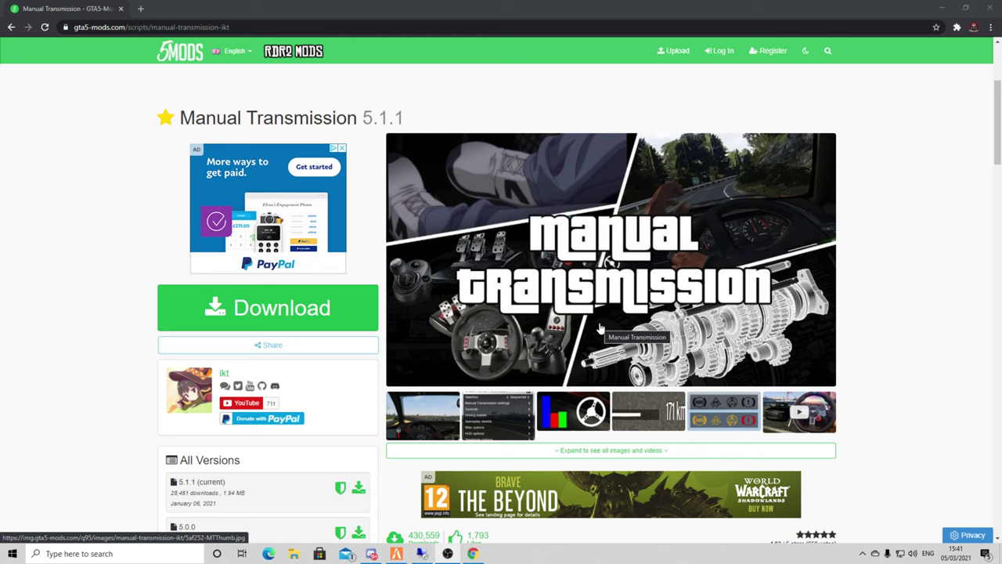
scroll(600, 329, "down", 1)
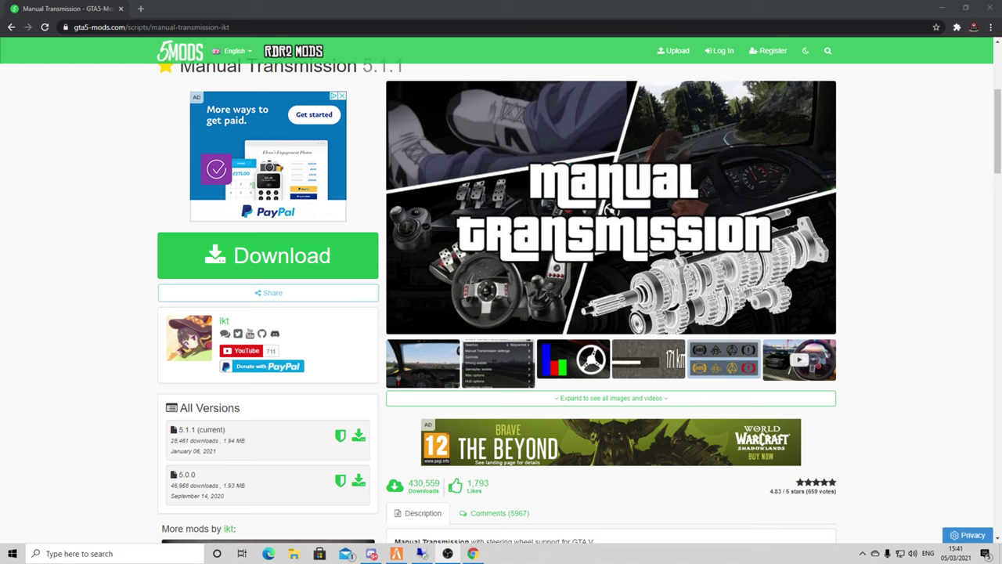
left_click(945, 13)
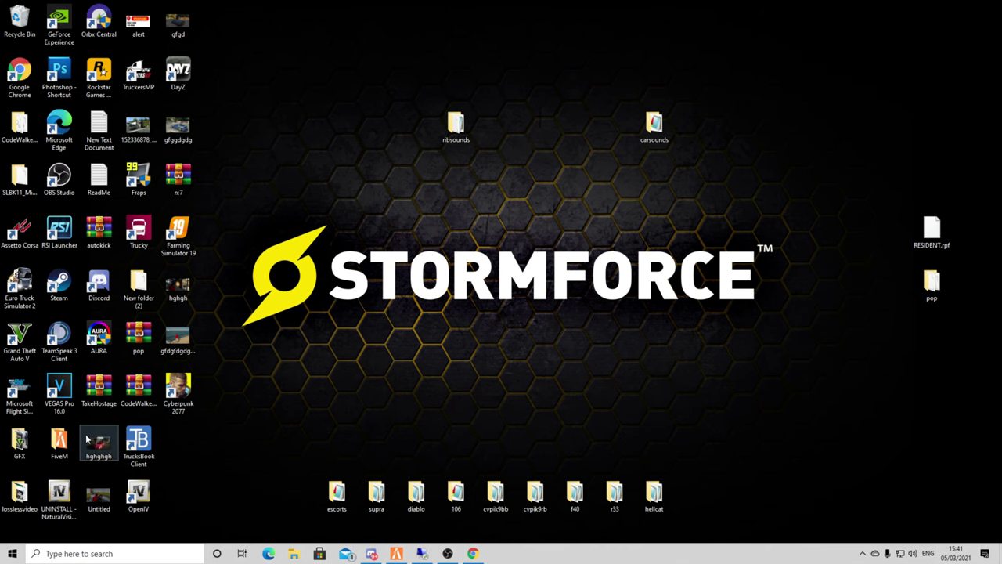
Step: Open the plugins folder inside FiveM Application Data and select the ManualTransmission folder and Gears.asi
double_click(59, 442)
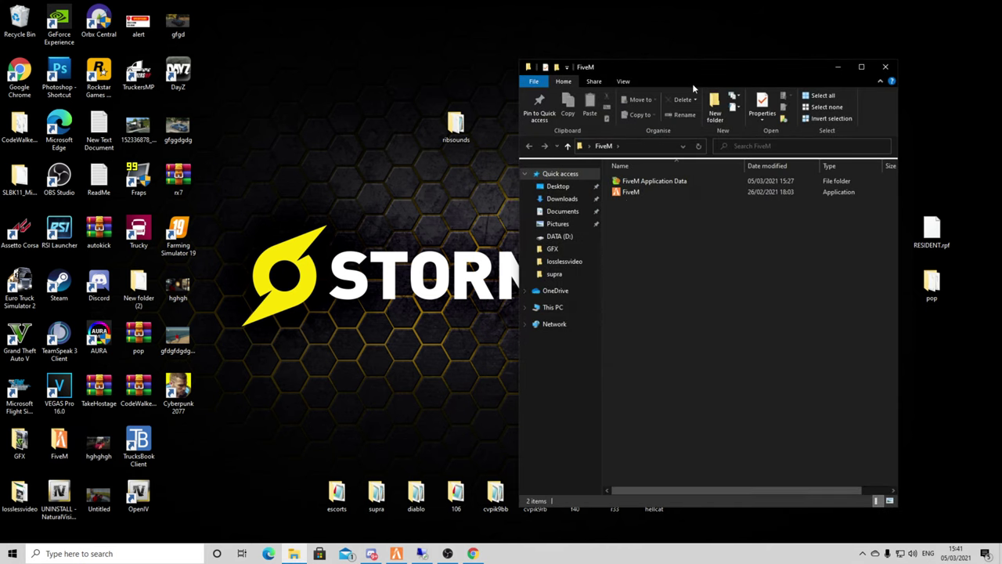
left_click_drag(692, 81, 488, 105)
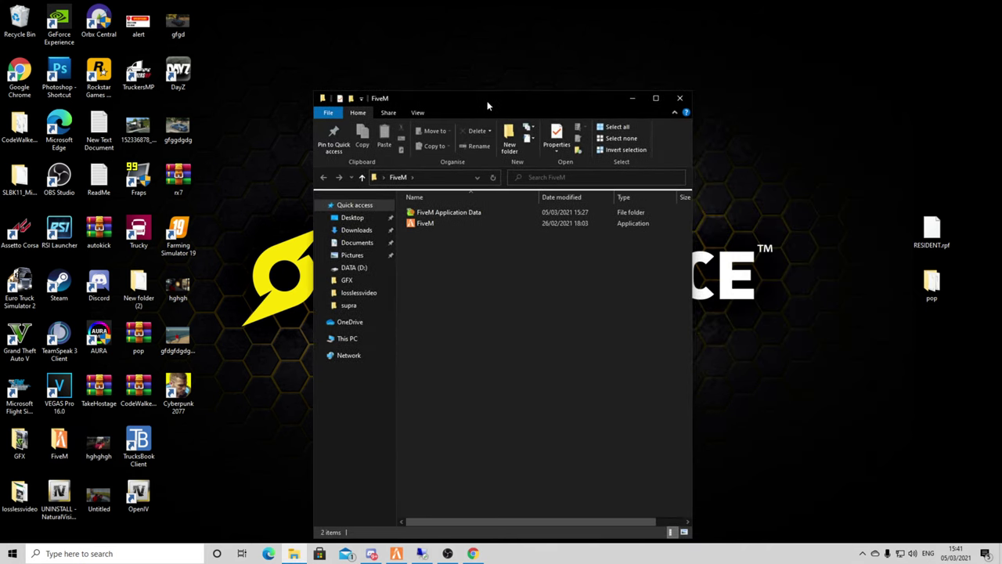
double_click(449, 213)
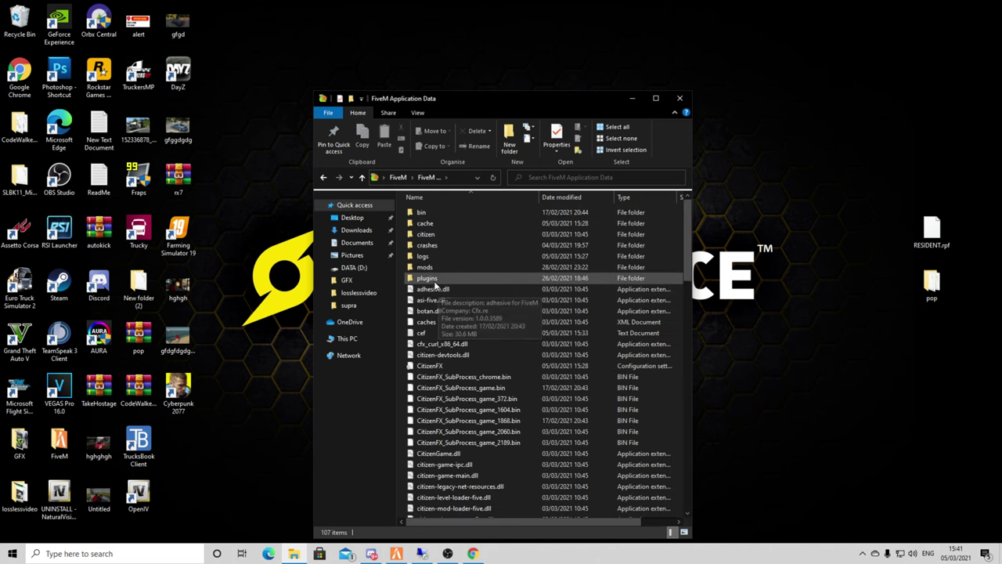
double_click(434, 279)
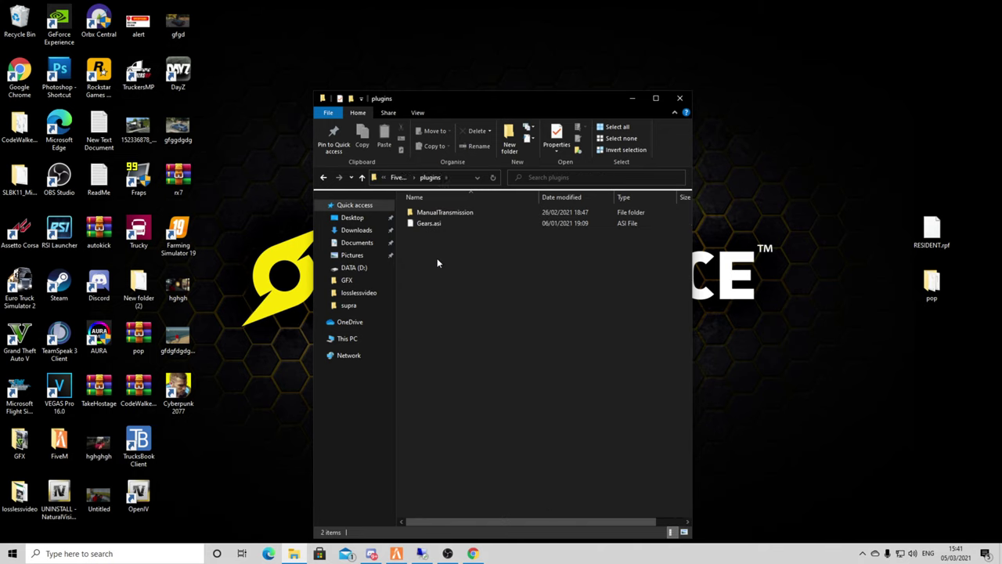
mouse_move(439, 256)
left_mouse_down()
mouse_move(439, 197)
mouse_move(450, 244)
left_mouse_up()
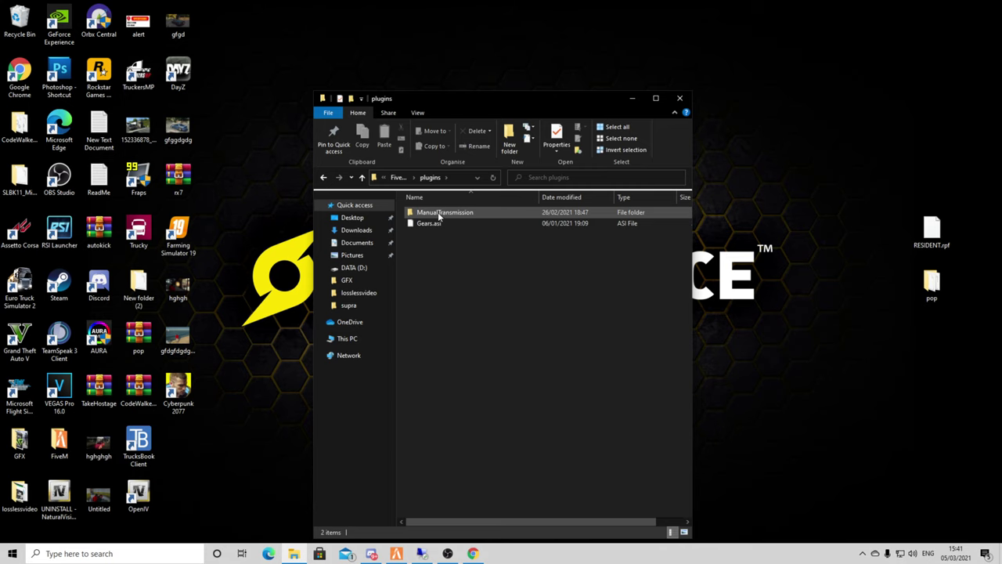
left_click_drag(503, 98, 681, 69)
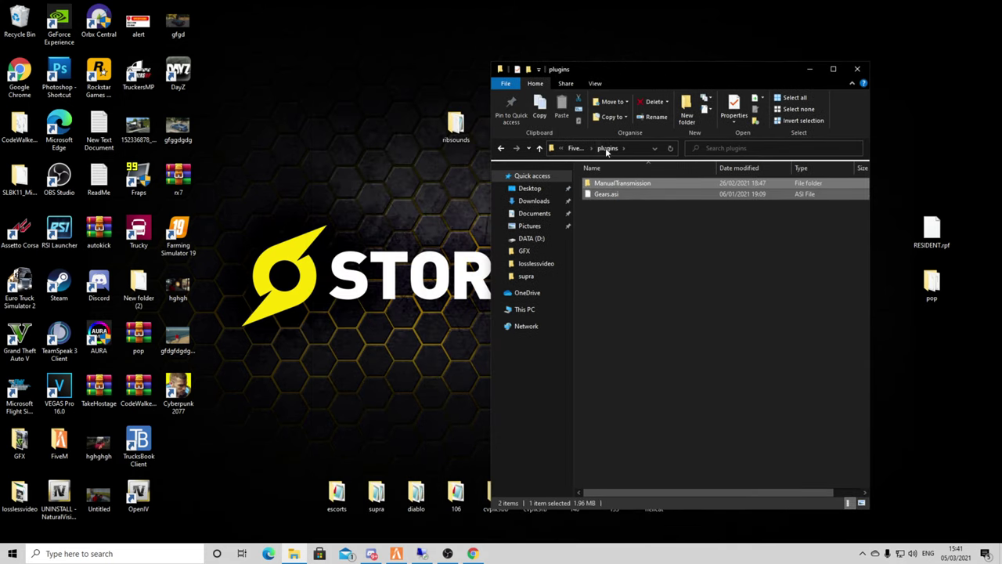
Step: Switch to Chrome to review the Manual Transmission mod's download page, and return to the plugins folder
left_click(472, 553)
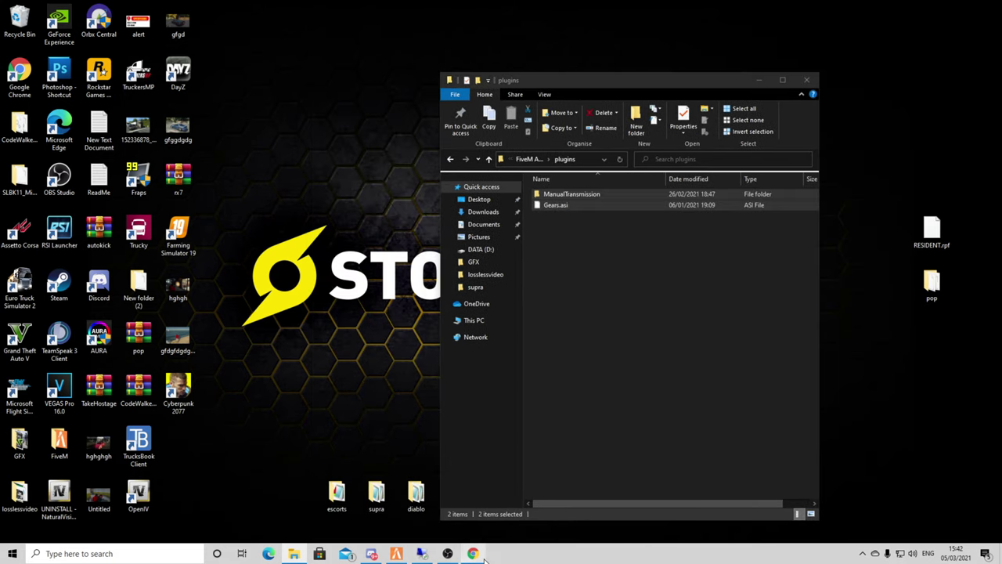
scroll(414, 395, "up", 1)
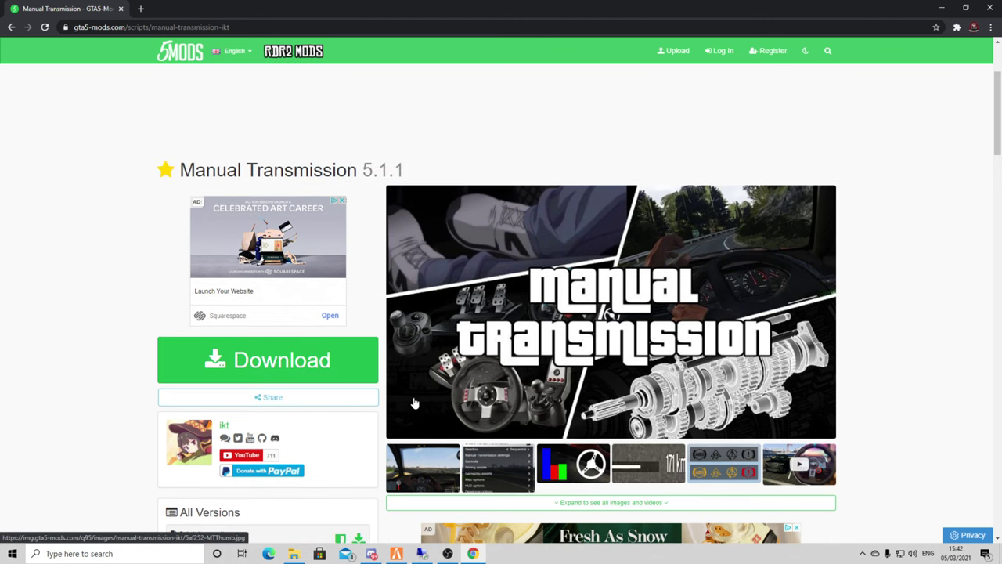
scroll(274, 344, "down", 1)
scroll(693, 274, "up", 1)
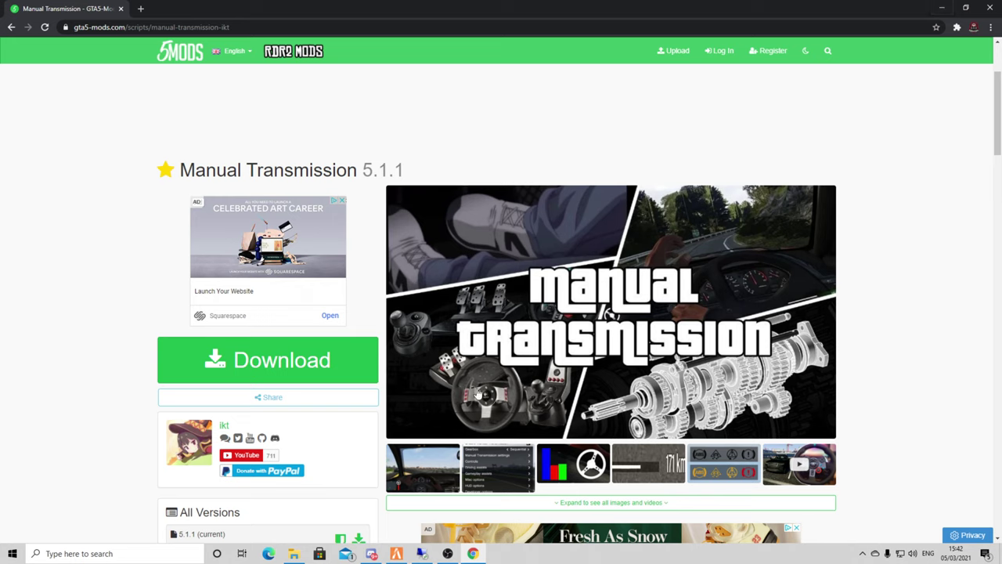
left_click(941, 12)
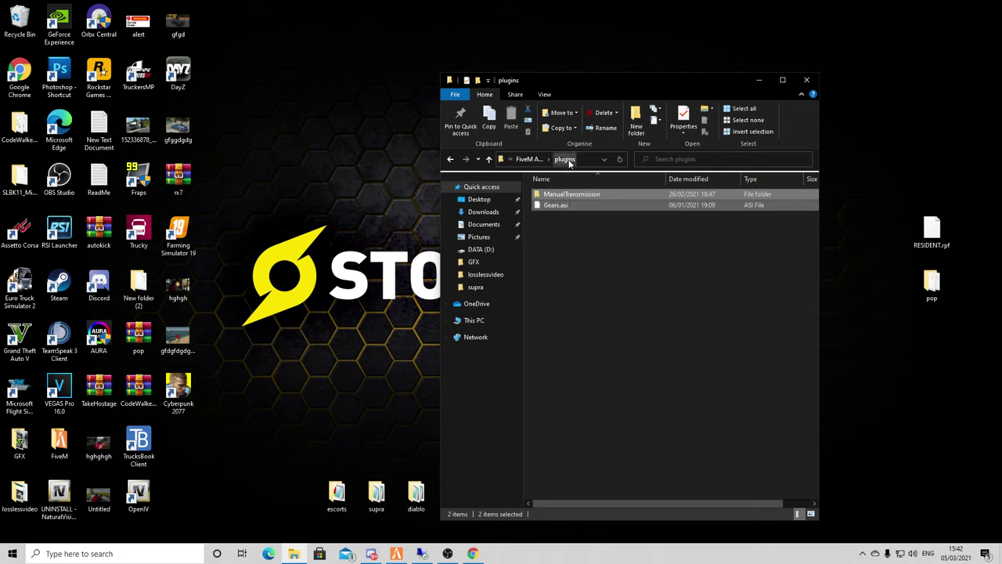
Step: Retrace the path from FiveM Application Data to the plugins folder and close the folder window
left_click(587, 229)
left_click(532, 159)
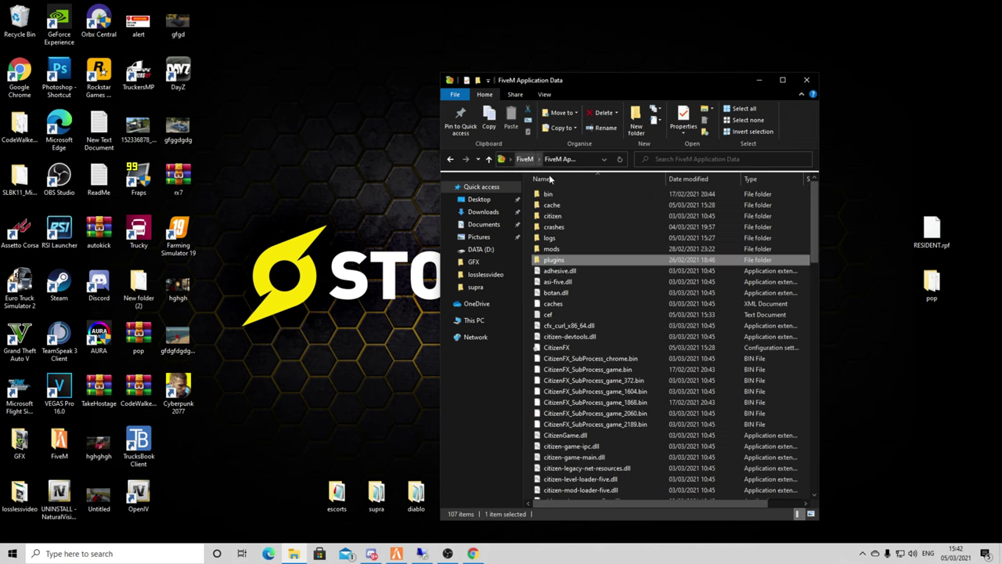
double_click(578, 261)
left_click(807, 80)
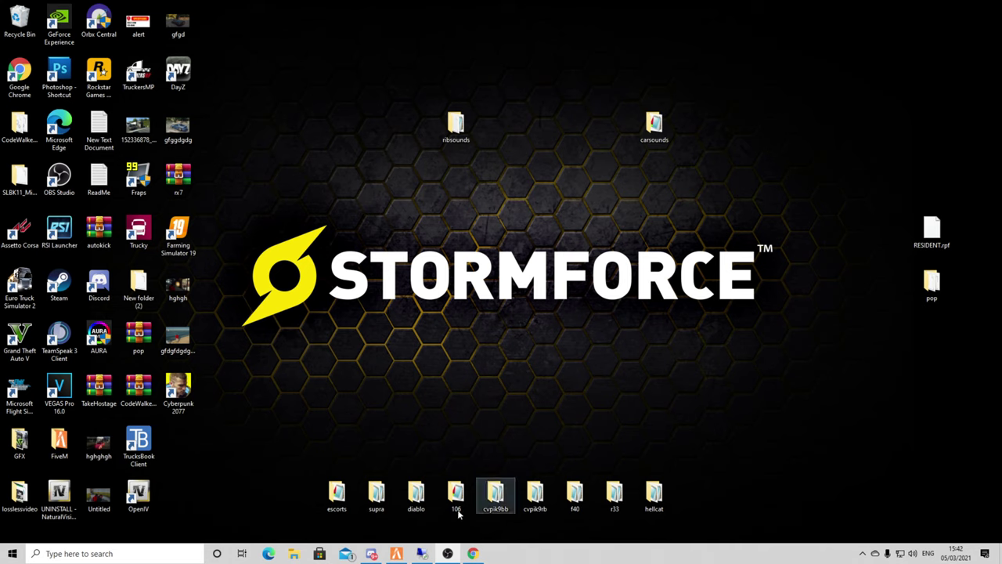
Step: Open Task Manager from the desktop
right_click(585, 553)
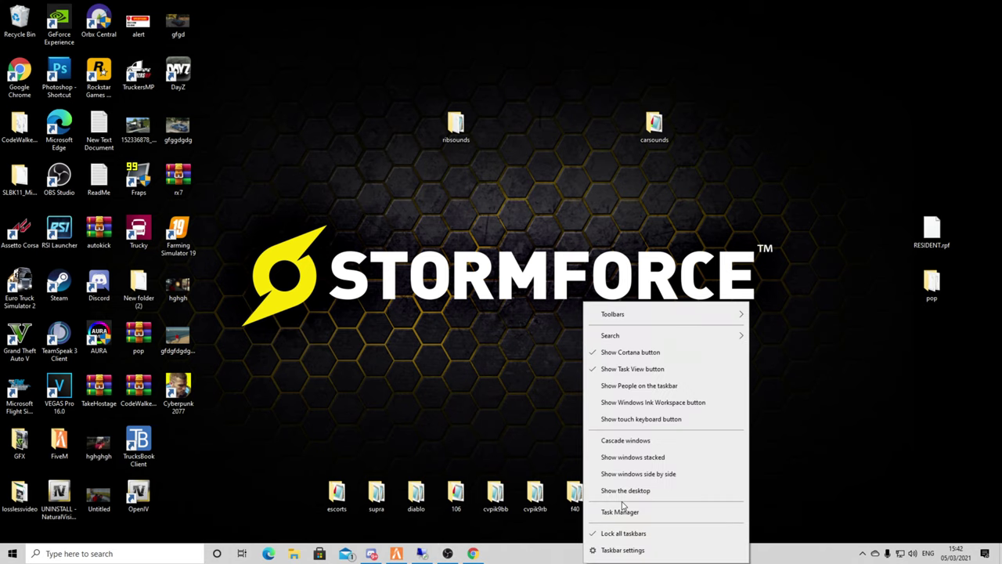
left_click(621, 511)
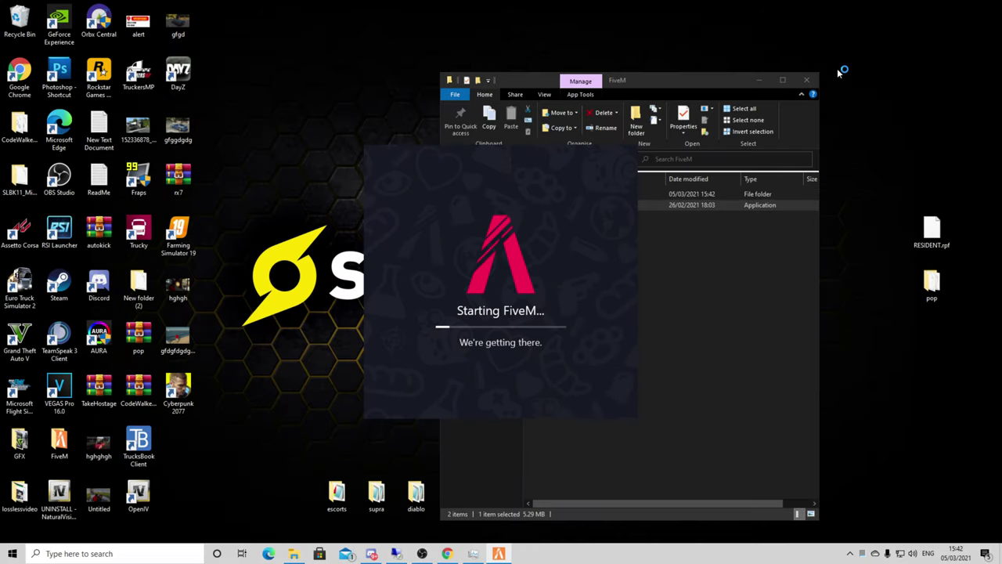
Step: Close the FiveM folder window, join the Ribsosay Freeroam v0.1 DEV server, and spawn a car with the /car chat command
left_click(807, 80)
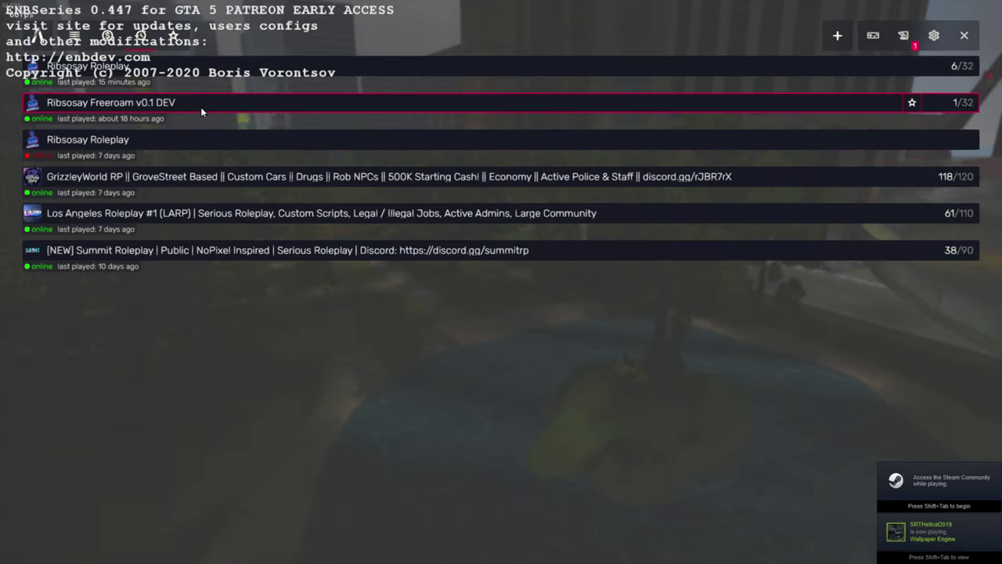
left_click(186, 103)
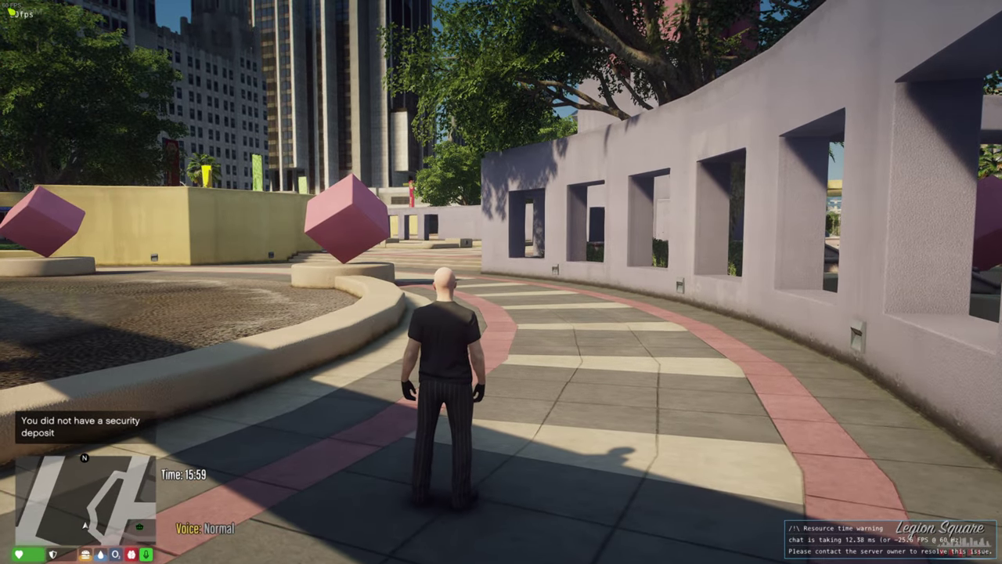
type("t/car r")
key("Return")
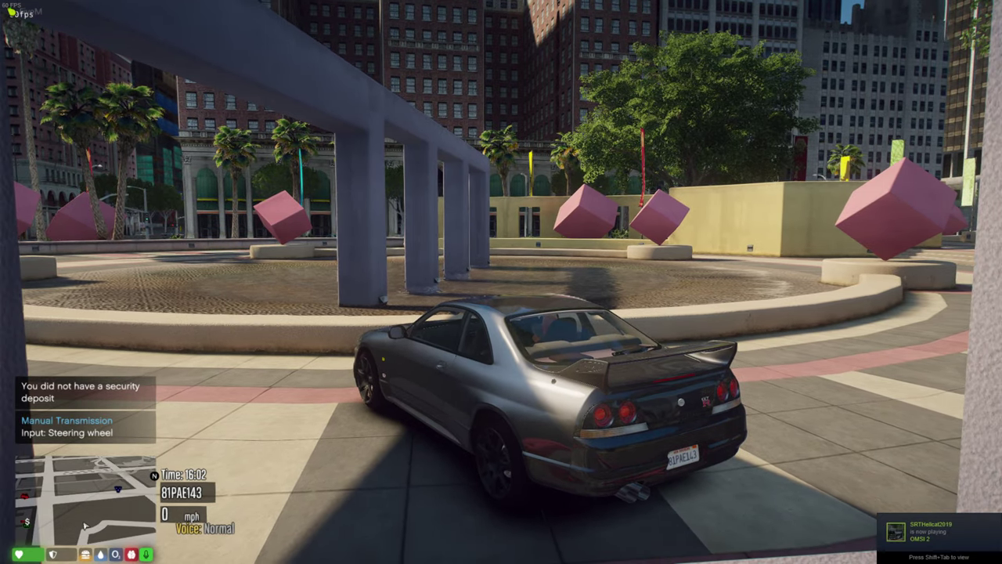
Step: Open the Manual Transmission mod's in-game menu and go to the Wheel & pedals settings under Controls
key("bracketleft")
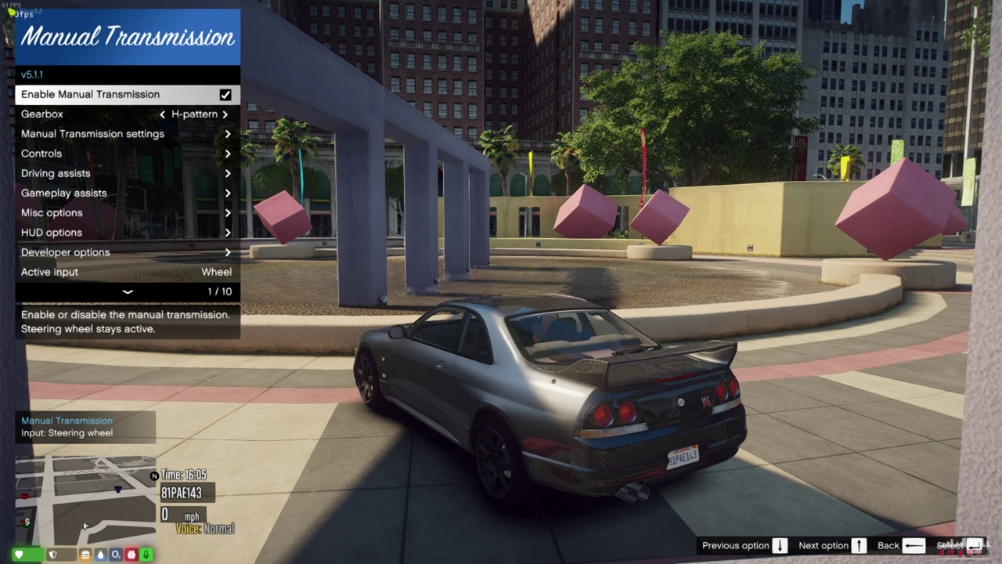
key("Down")
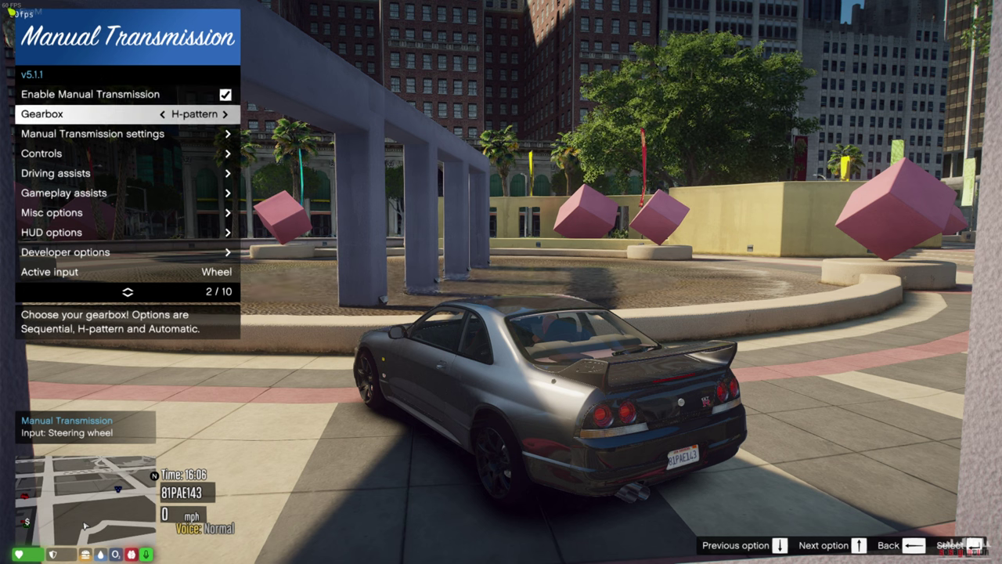
key("Down")
key("Down")
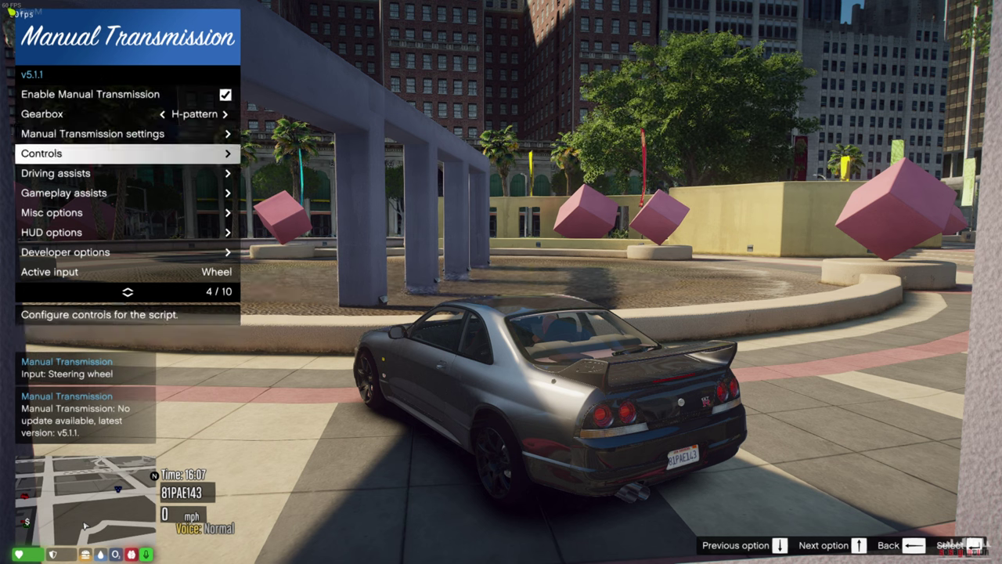
key("Return")
key("Down")
key("Down")
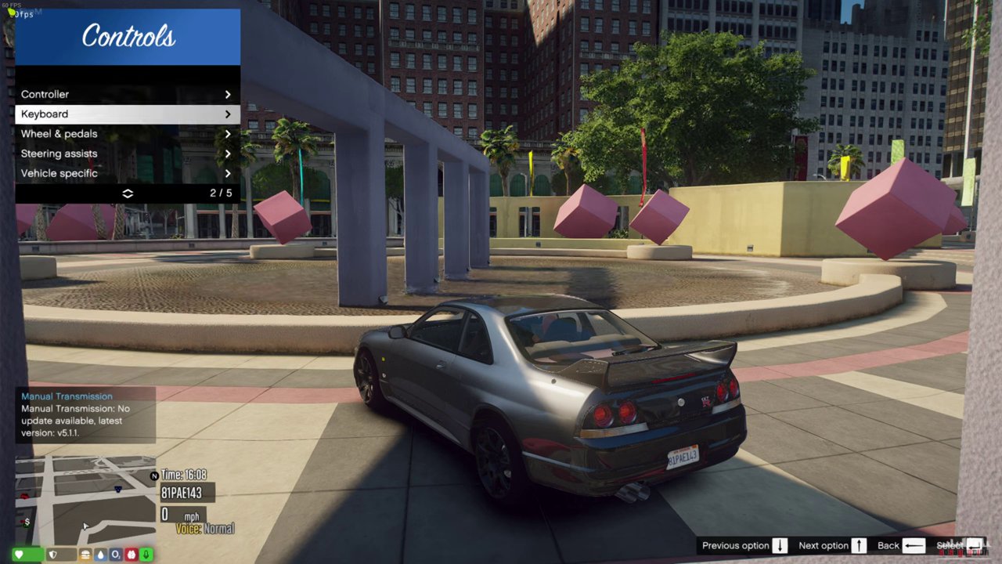
key("Return")
Step: Check the Shift up assignment in the wheel's Button input setup and return to Wheel & pedals
key("Down")
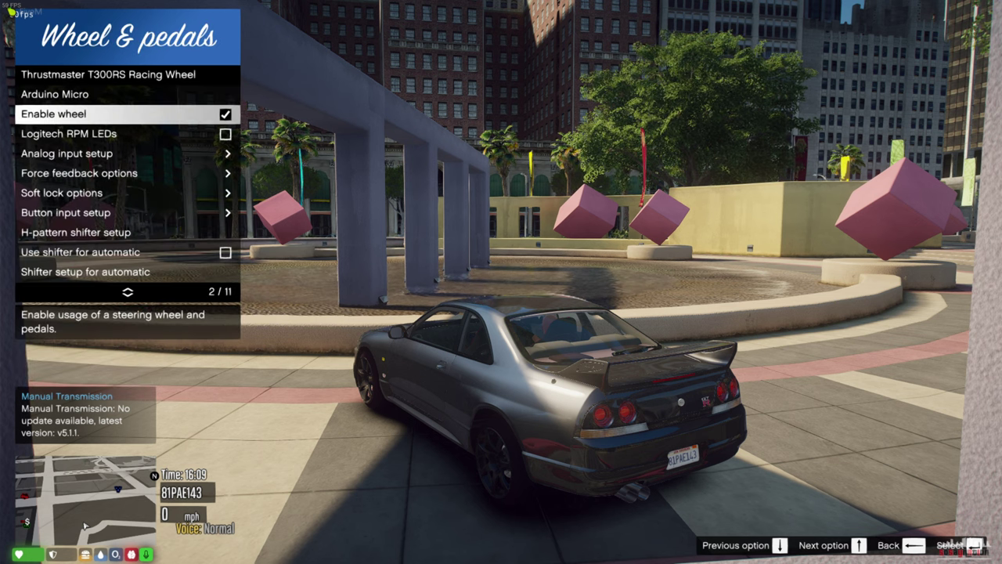
key("Down")
key("Down")
key("Down")
key("Down")
key("Down")
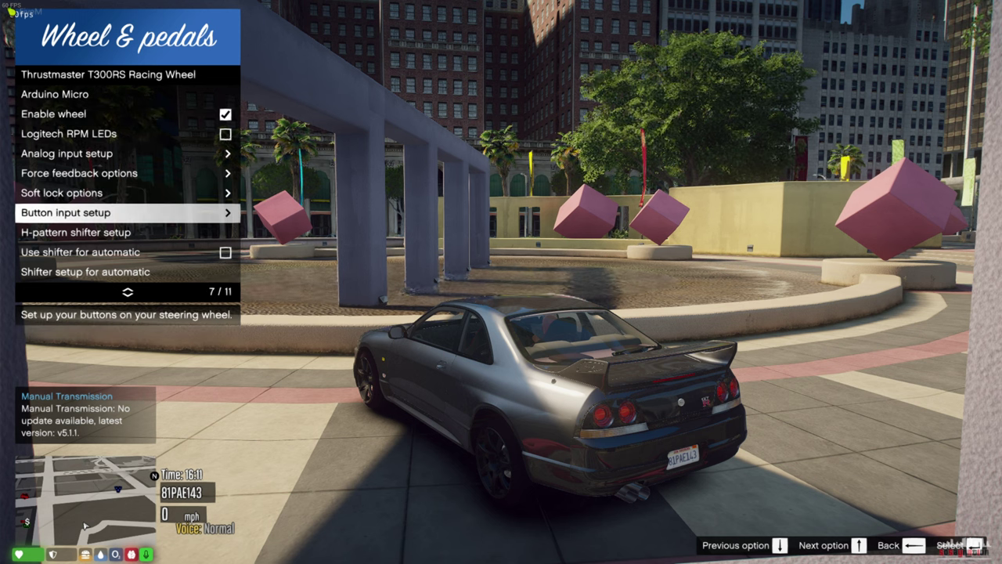
key("Return")
key("Down")
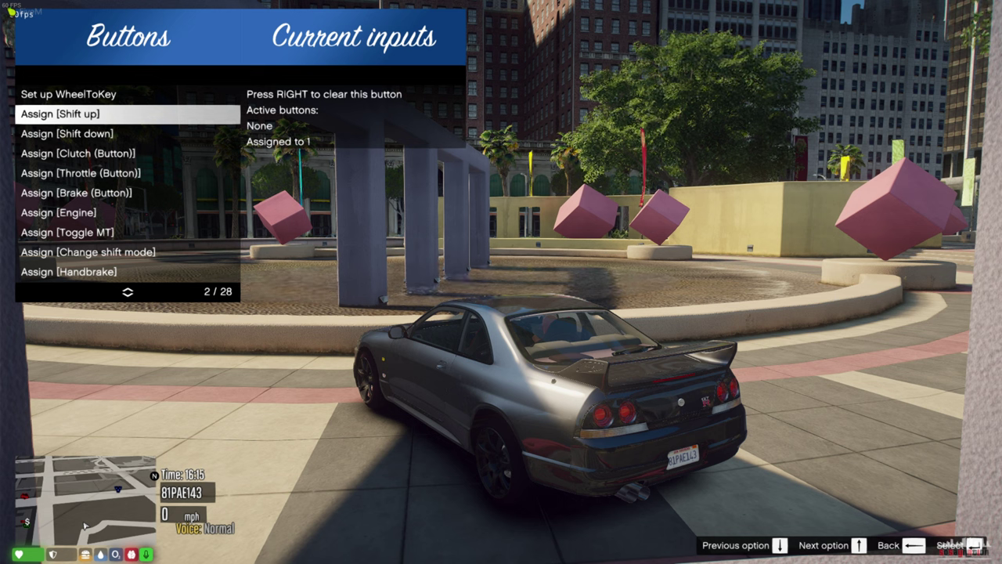
key("BackSpace")
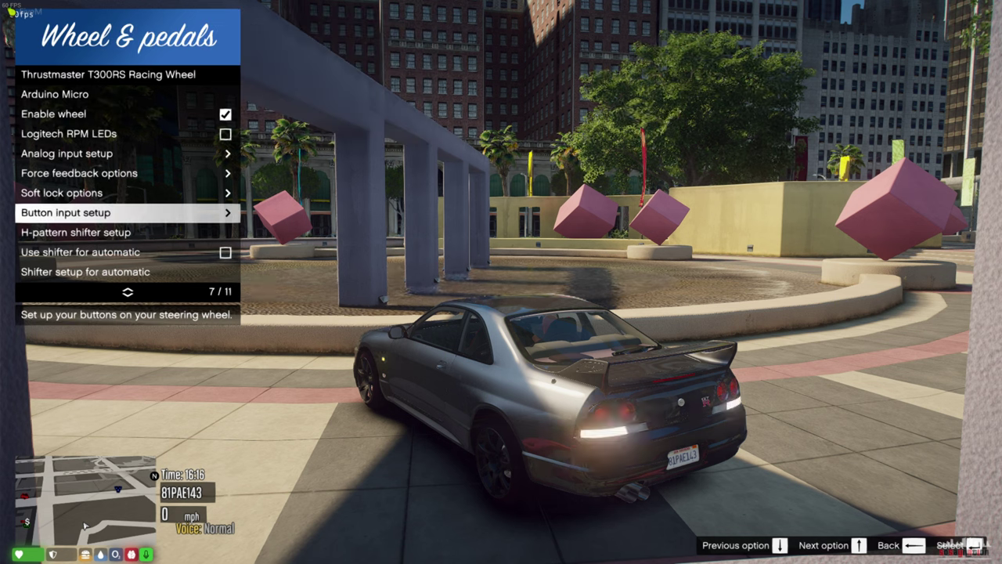
Step: Check the shifter options and the throttle, brake, clutch and steering entries in Analog input setup
key("Down")
key("Down")
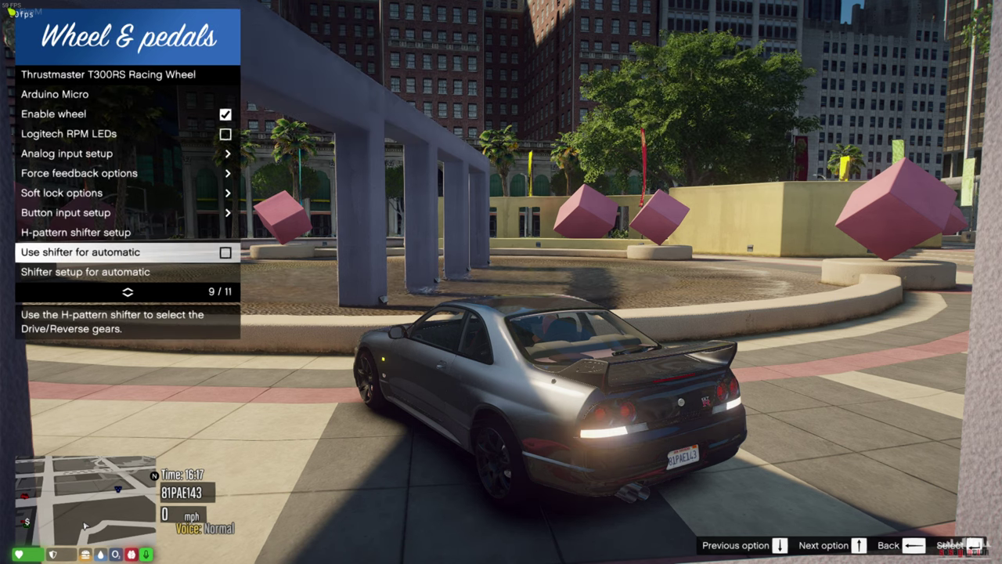
key("Up")
key("Up")
key("Up")
key("Up")
key("Up")
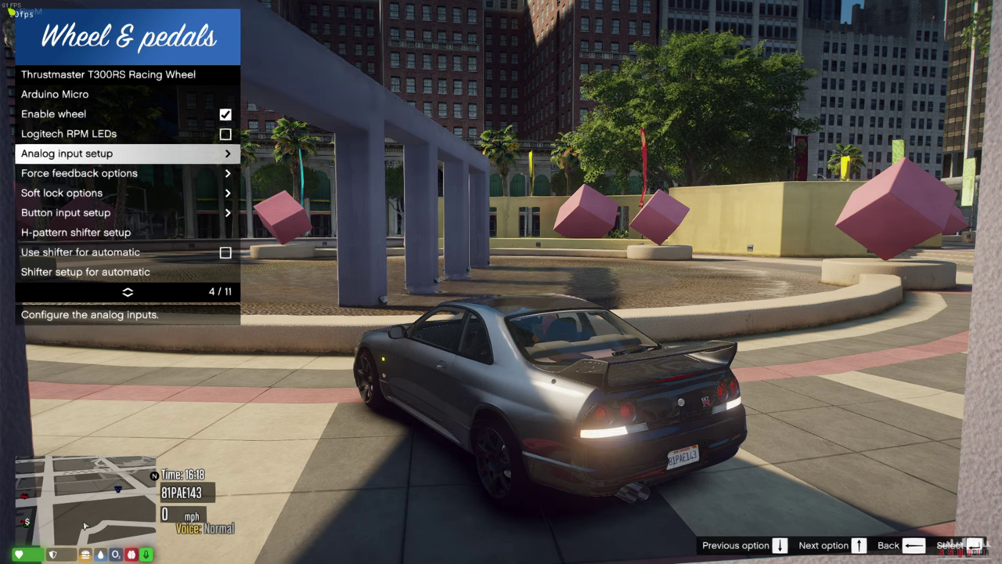
key("Return")
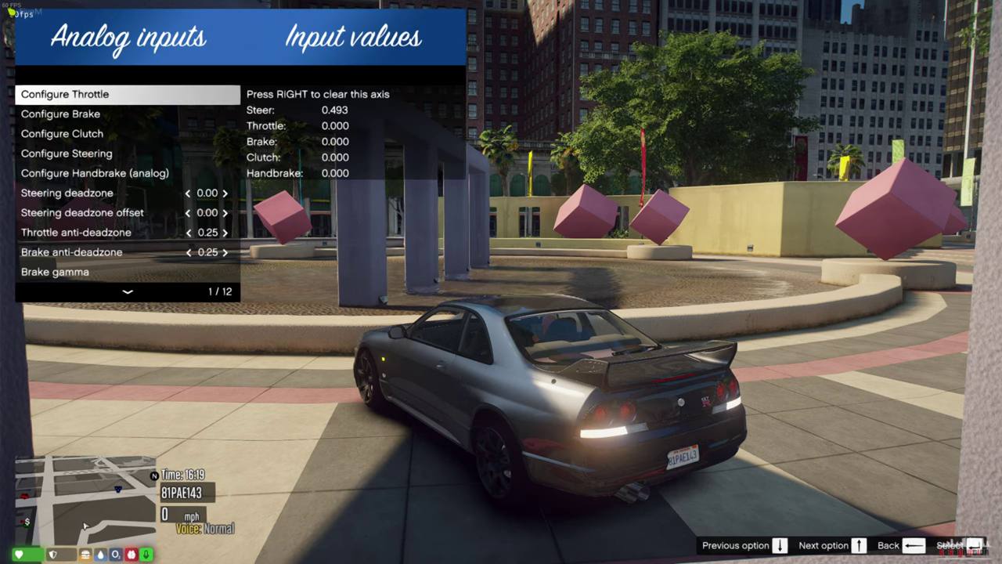
key("BackSpace")
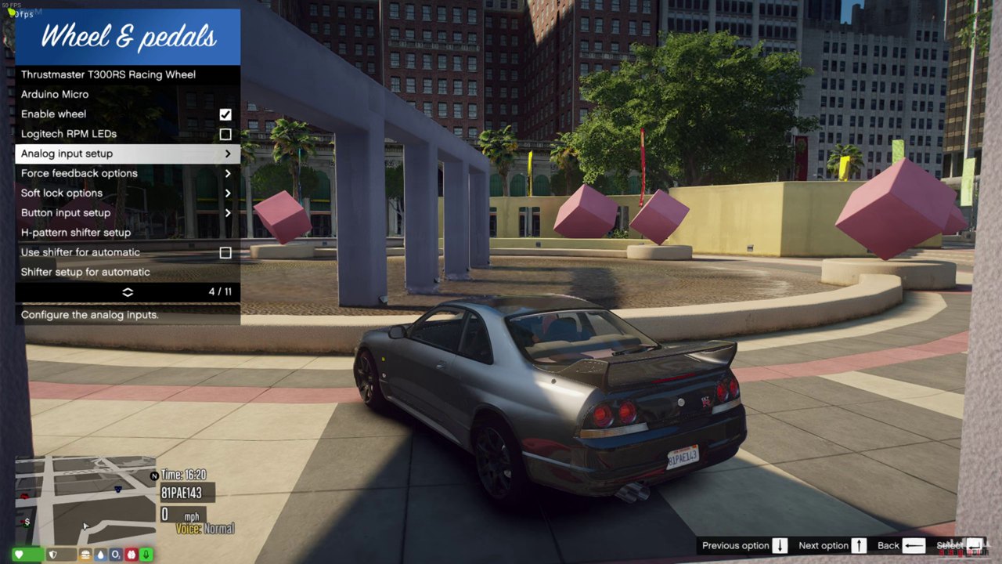
Step: Return to the main Manual Transmission menu and open Misc options
key("BackSpace")
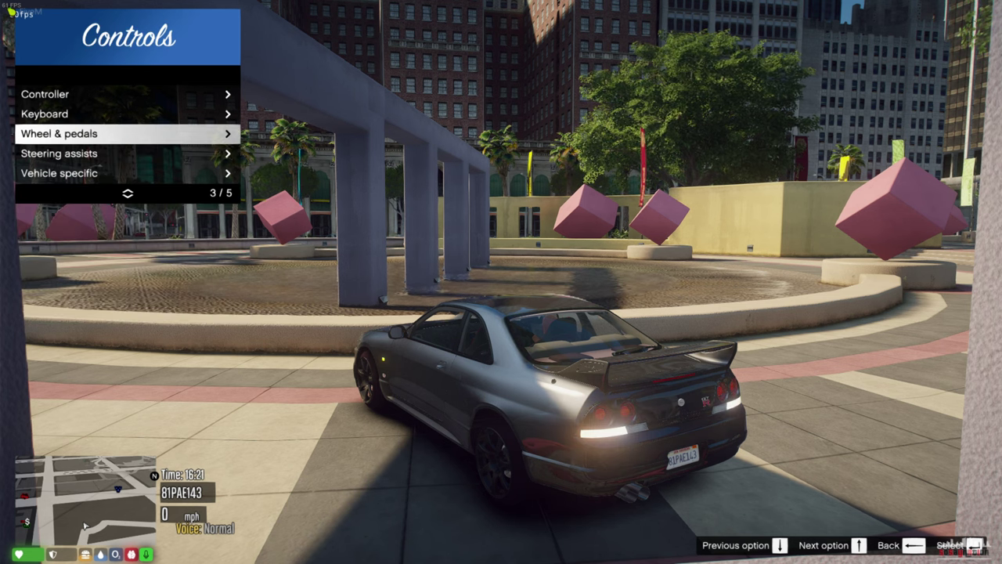
key("BackSpace")
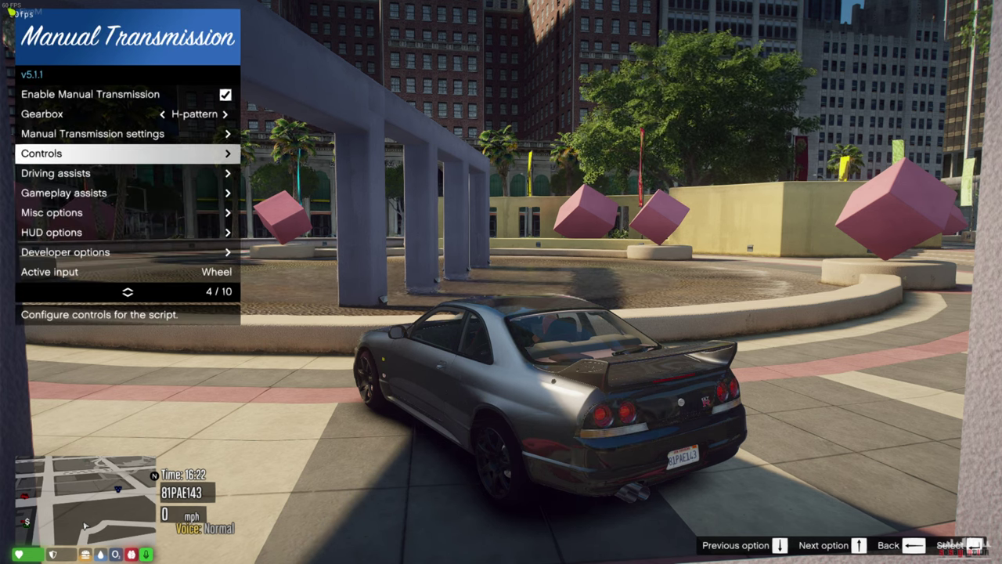
key("Down")
key("Down")
key("Down")
key("Return")
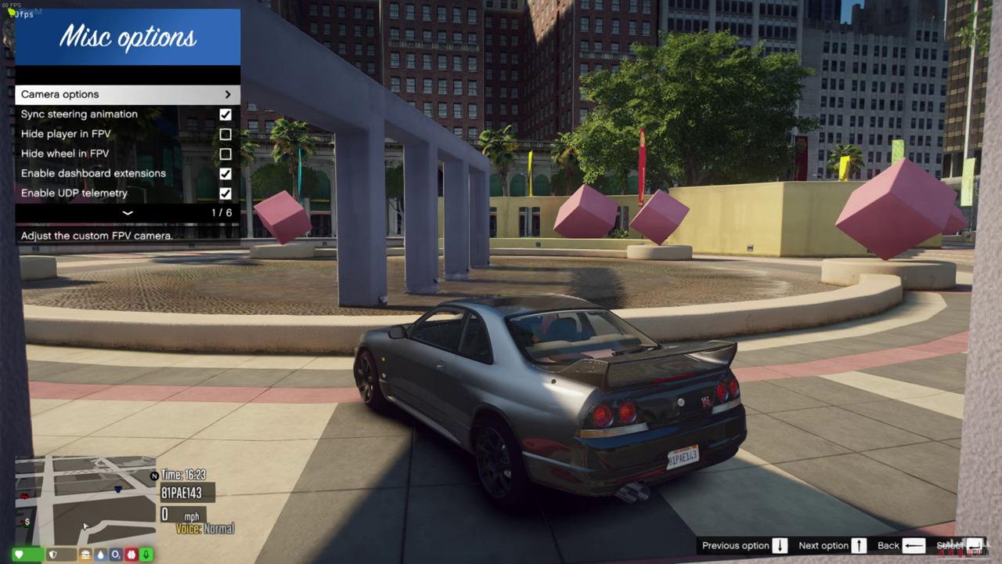
Step: Open Camera options, switch to the first-person view inside the car and go to the field of view and offset settings
key("Return")
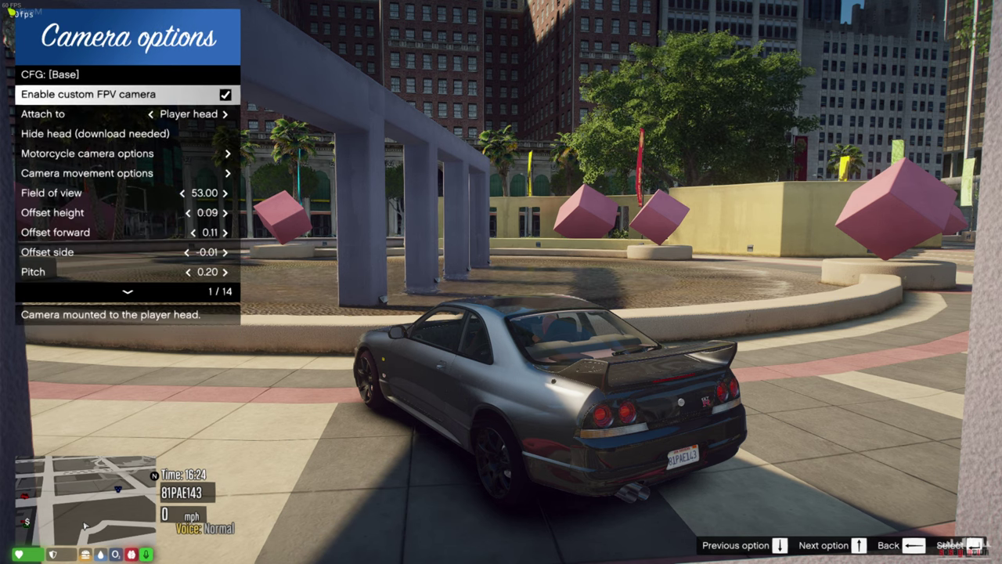
key("v")
key("Down")
key("Down")
key("Down")
key("Down")
key("Down")
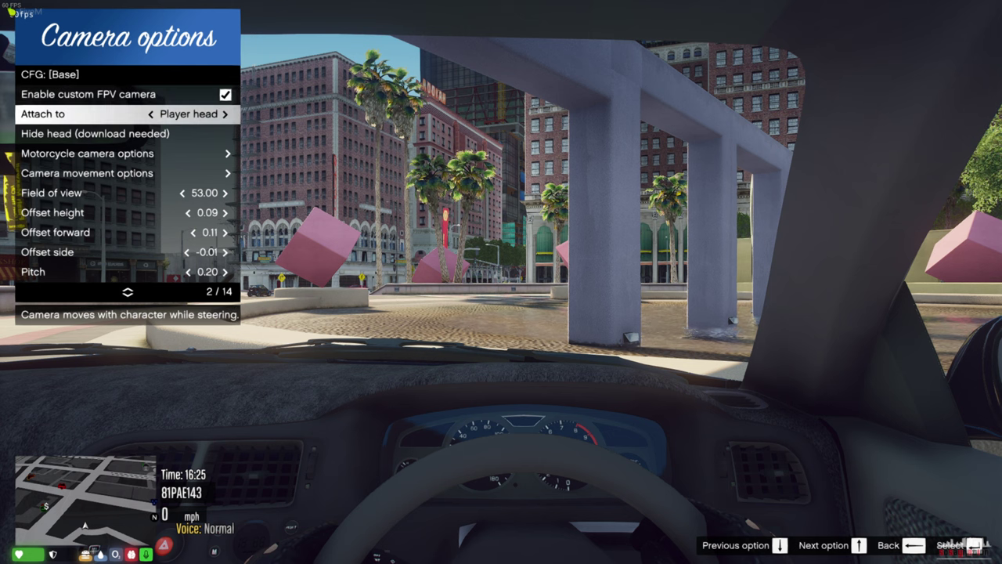
Step: Raise the custom FPV camera's offset height slightly and close the mod menu
key("Right")
key("Left")
key("Down")
key("Right")
key("Right")
key("Right")
key("Right")
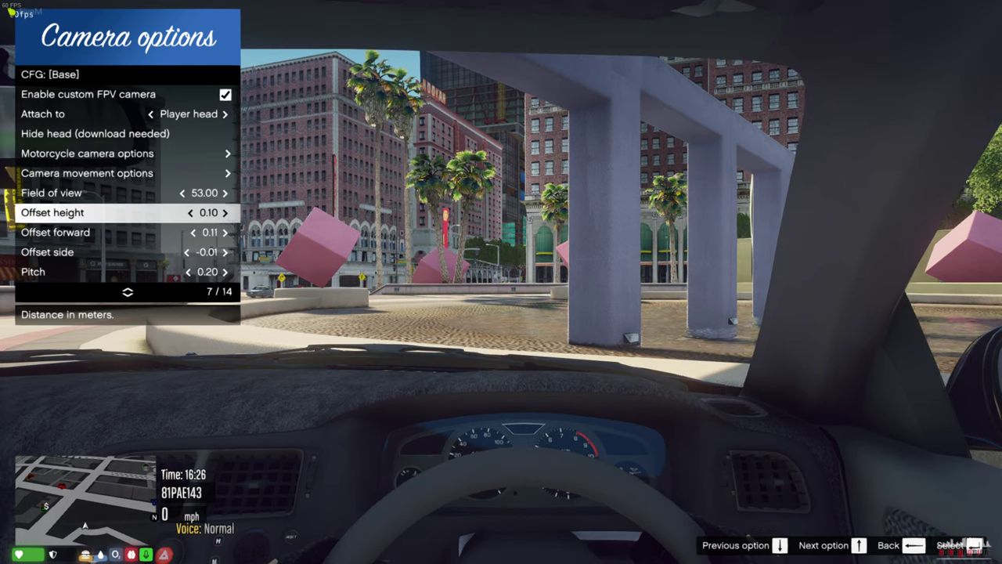
key("BackSpace")
key("BackSpace")
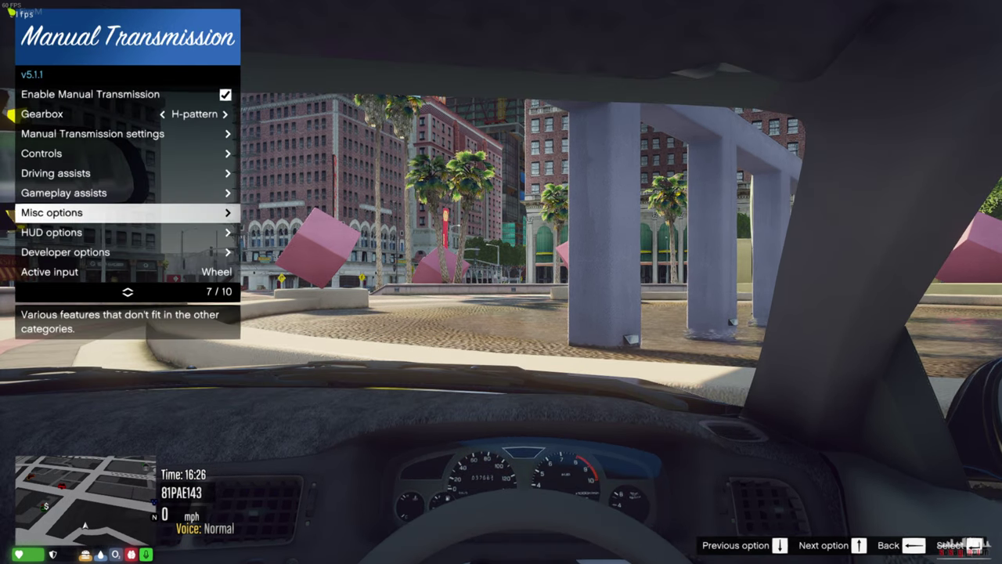
key("BackSpace")
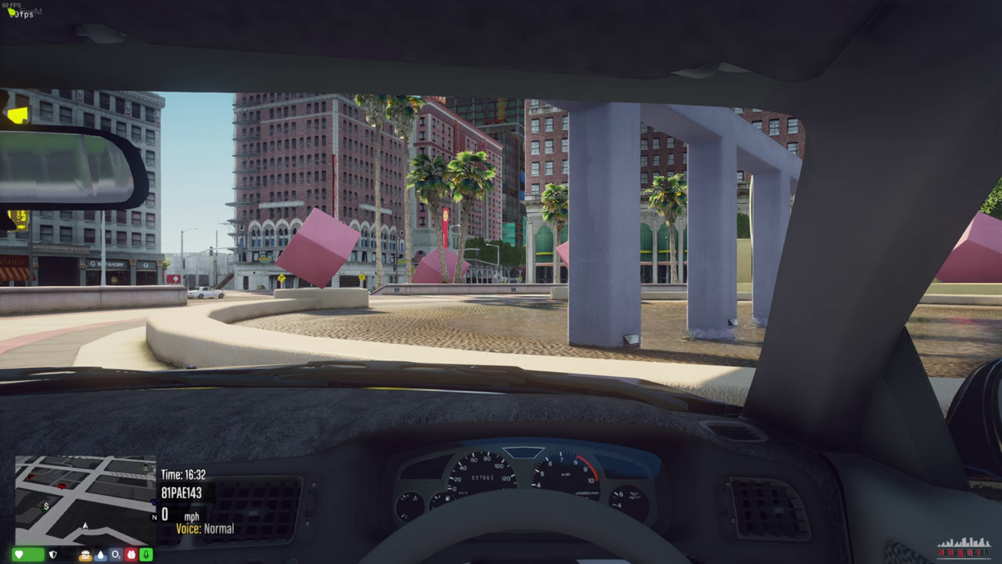
Step: Reopen the Manual Transmission menu, look through its main categories around Misc options and Gameplay assists, and close it
key("backslash")
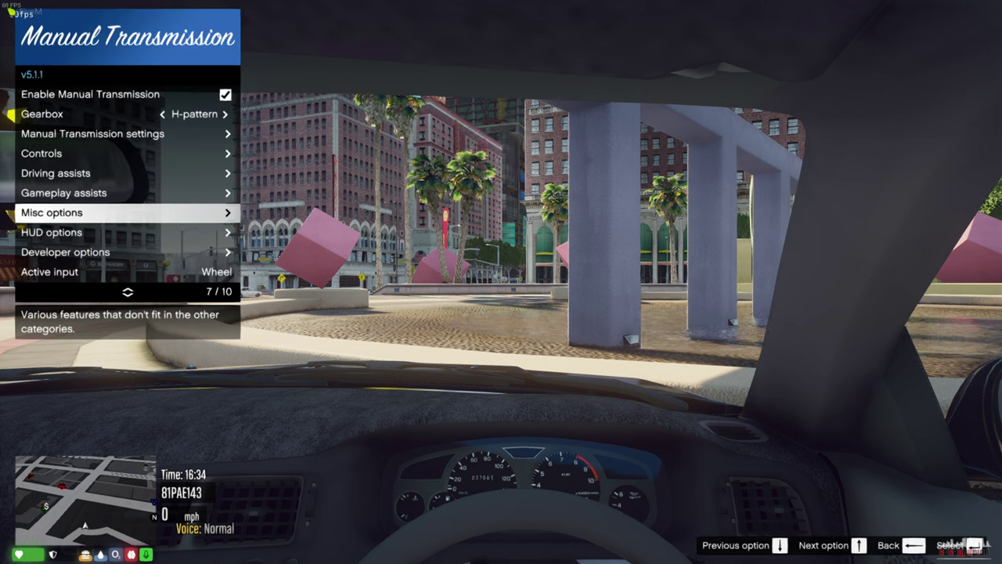
key("Up")
key("Up")
key("Down")
key("Down")
key("Down")
key("Down")
key("Up")
key("Up")
key("Up")
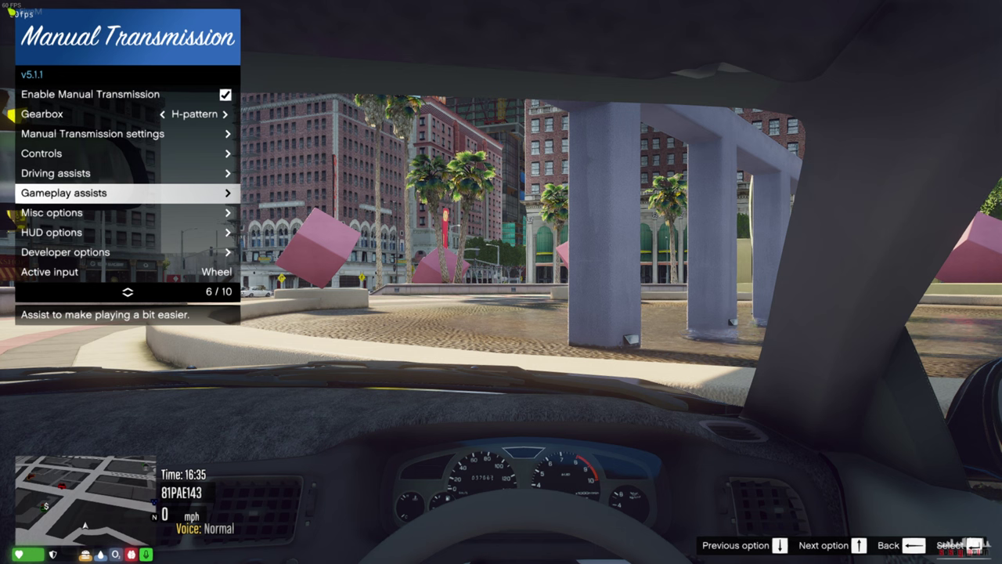
key("backslash")
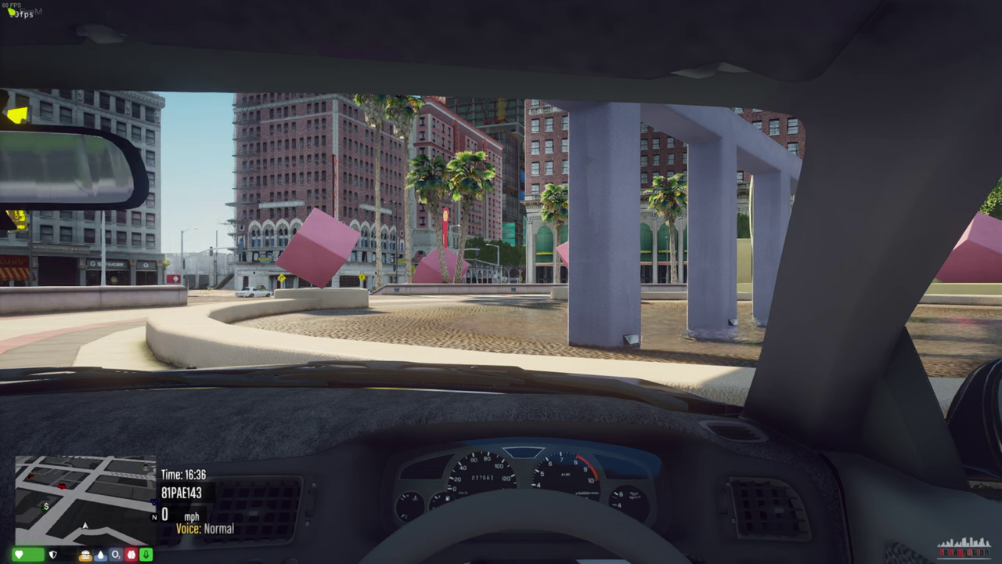